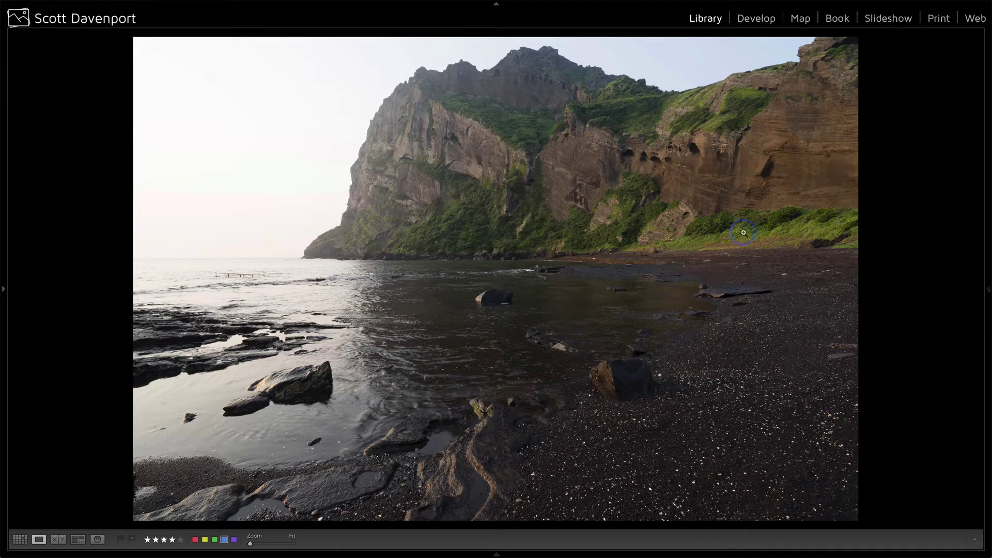
Open the cliff photo in Develop and apply the Sony FE 16-35mm lens profile corrections.
click(989, 290)
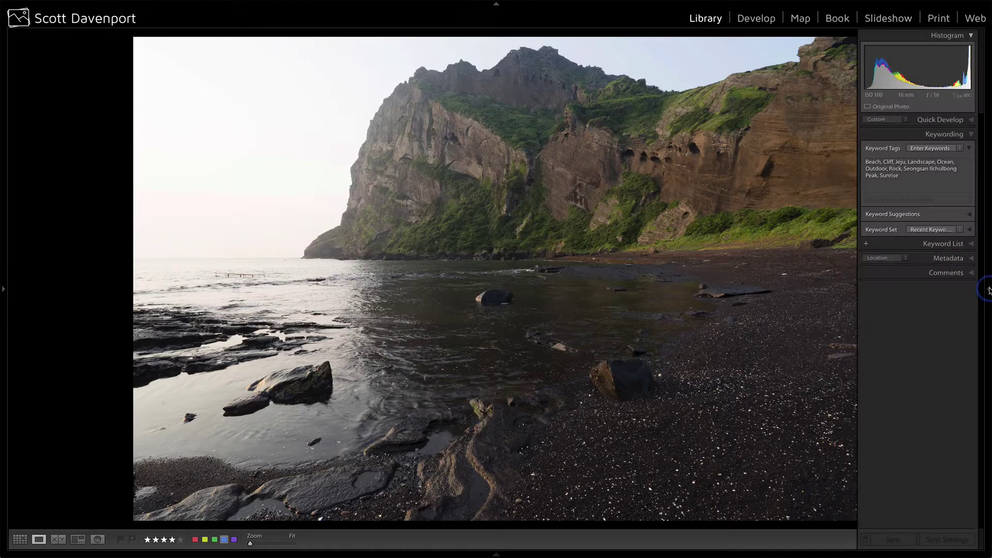
click(766, 20)
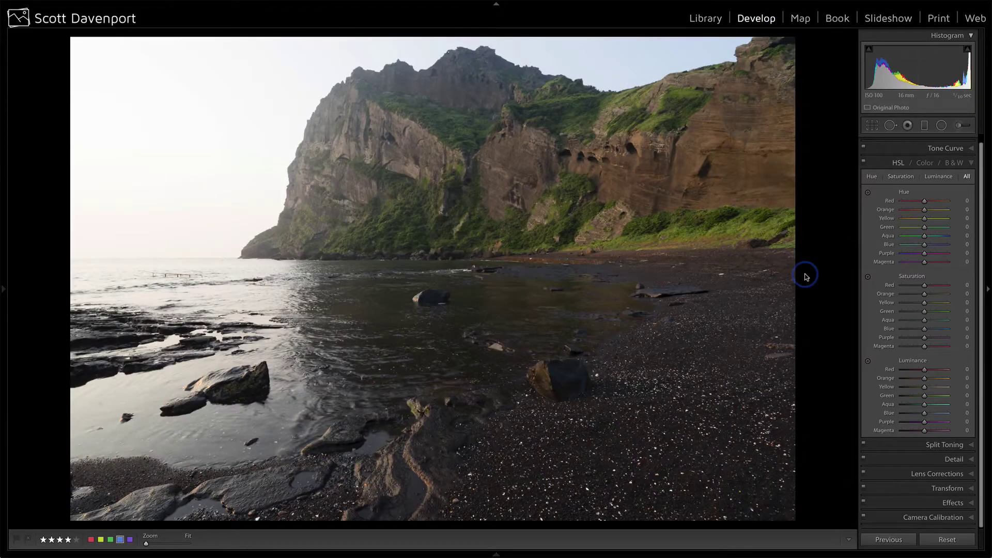
click(930, 474)
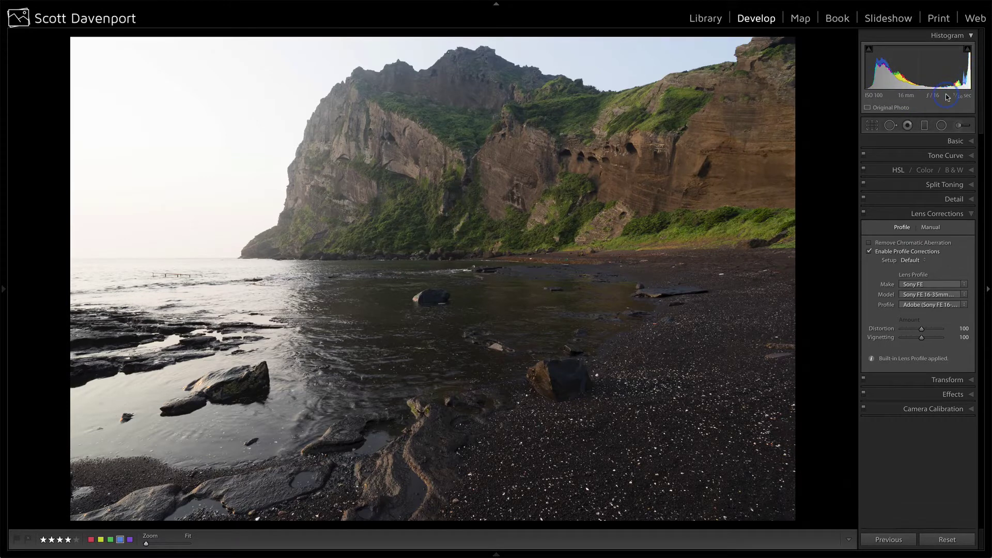
Preview clipping with J and inspect dust using Visualize Spots, then leave Spot Removal.
key(j)
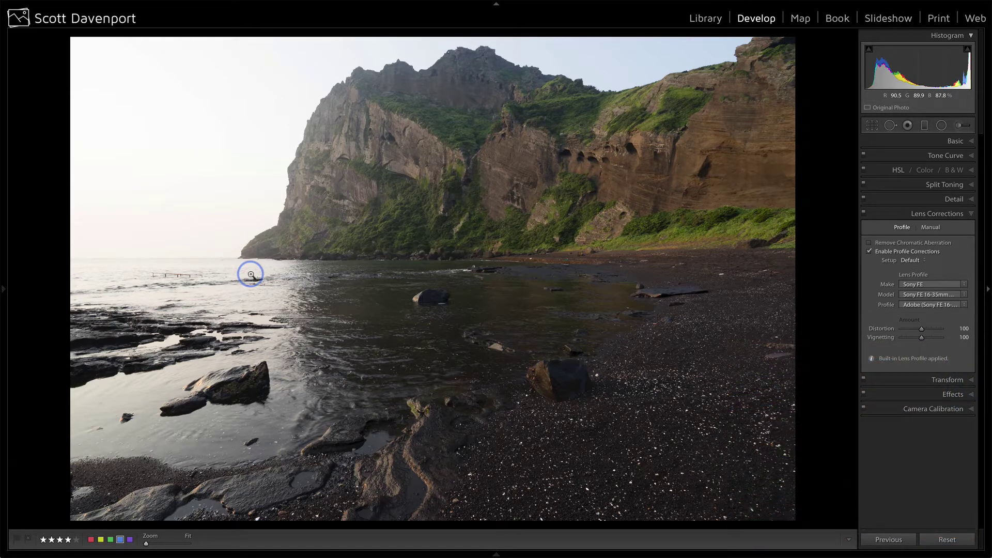
key(q)
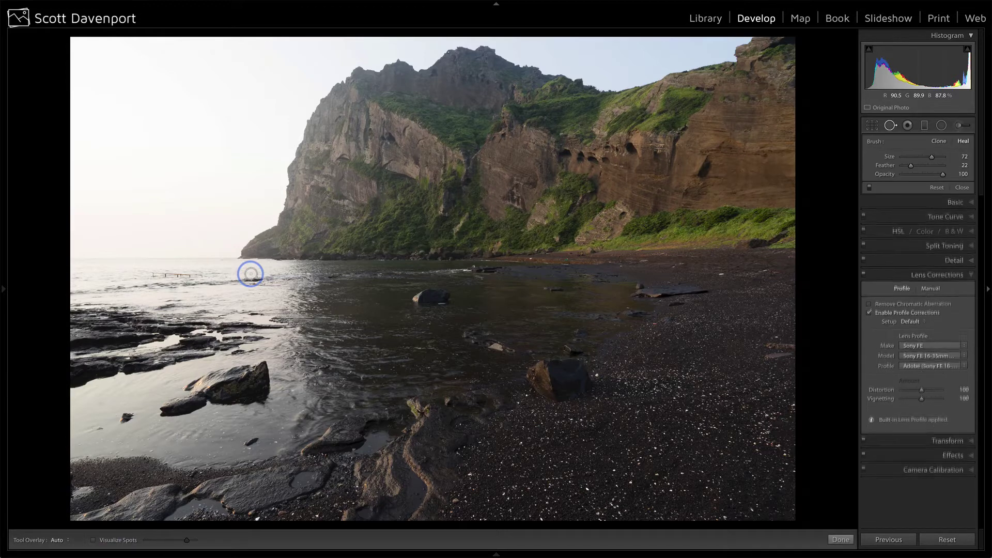
key(a)
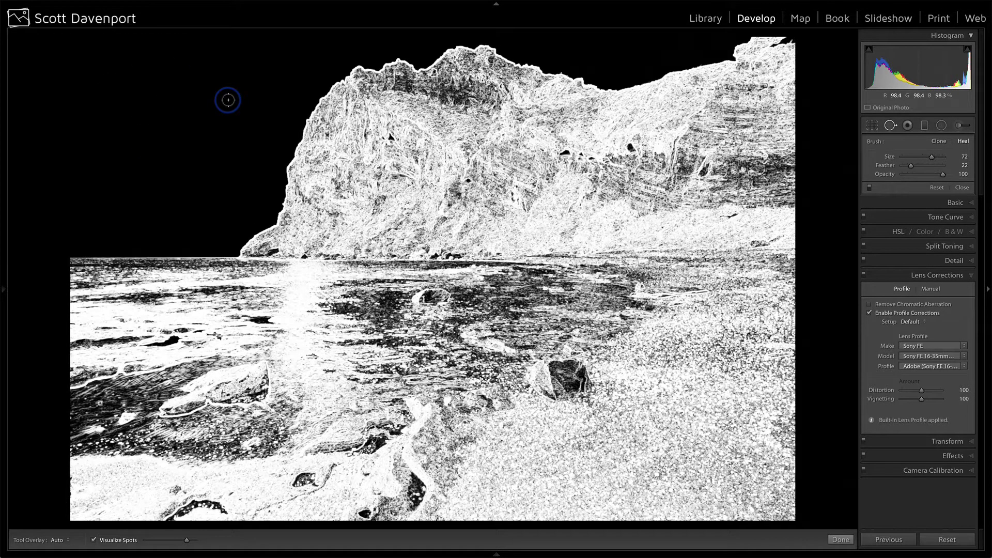
key(q)
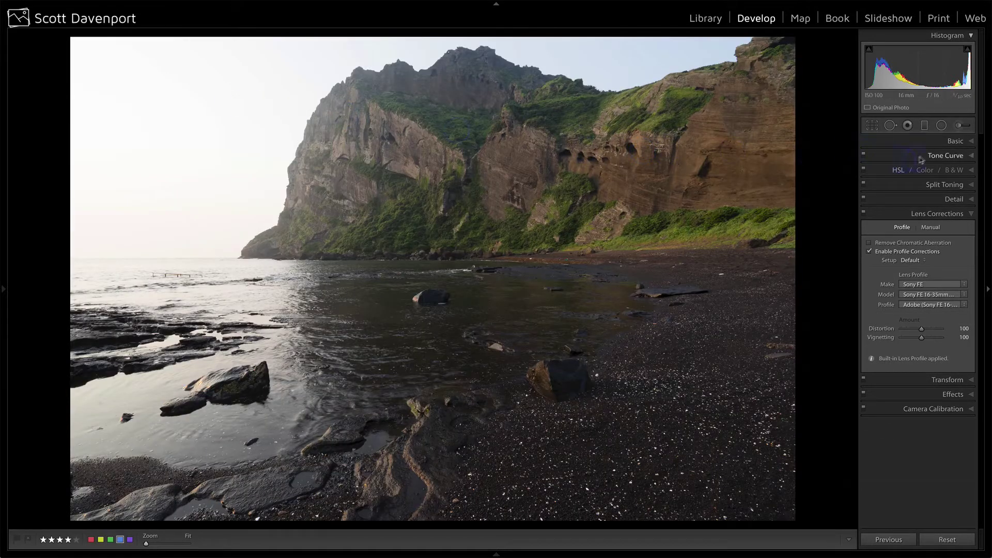
Push Dehaze to +100, zoom into the sky and heal the first dust specks.
click(958, 395)
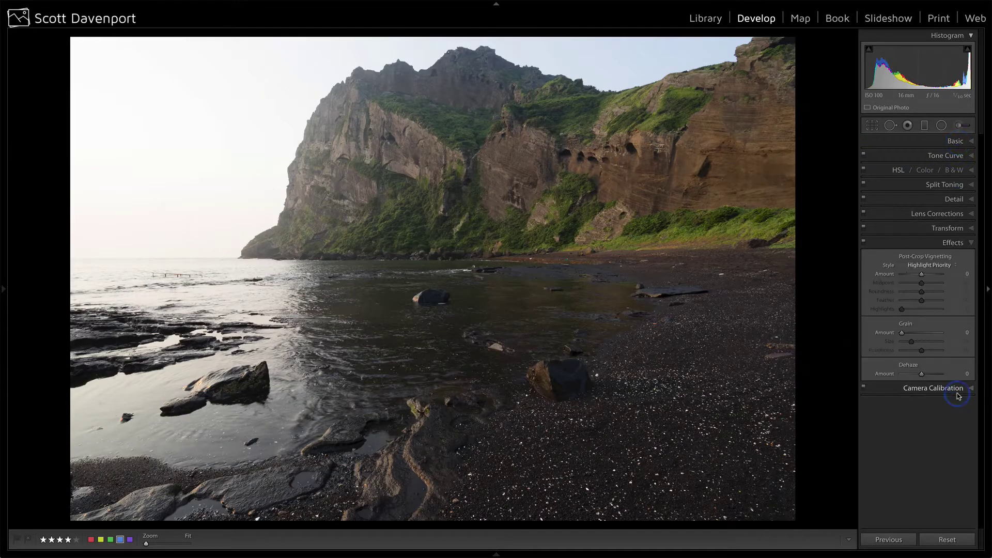
drag(942, 375, 950, 374)
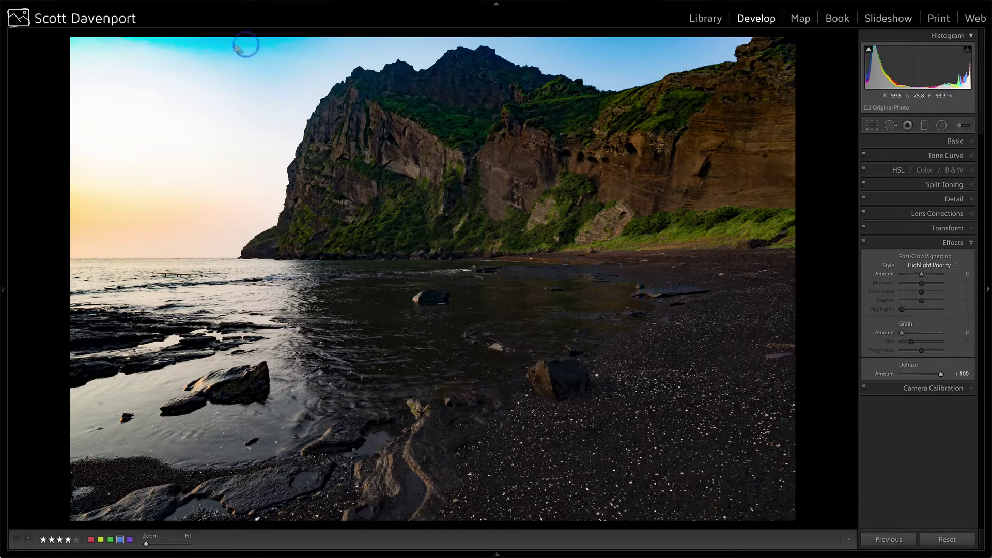
click(232, 48)
key(q)
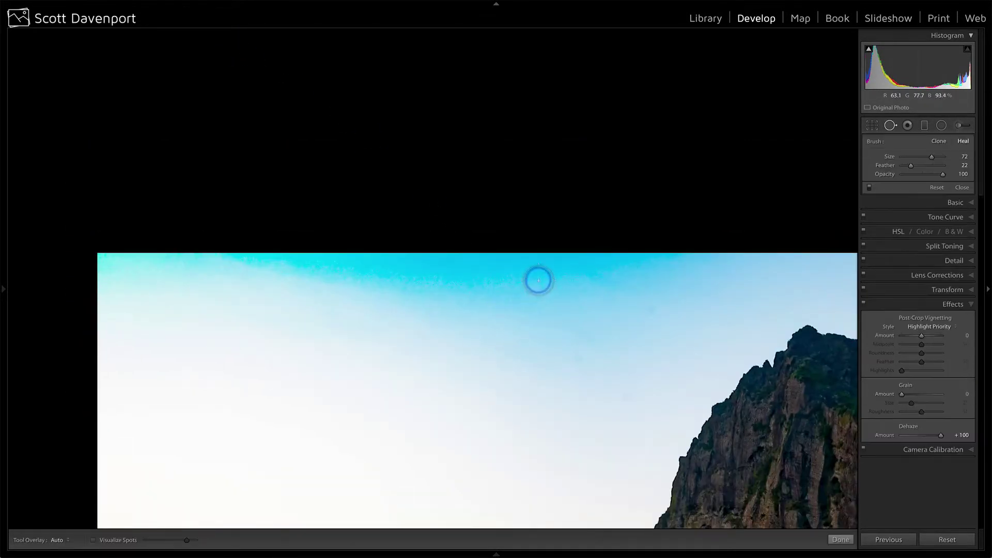
click(535, 273)
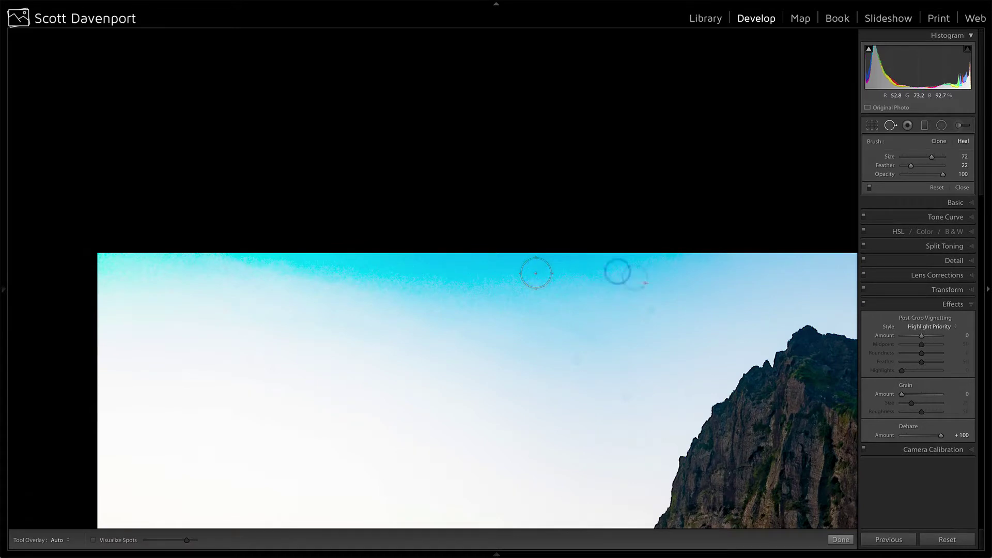
click(576, 360)
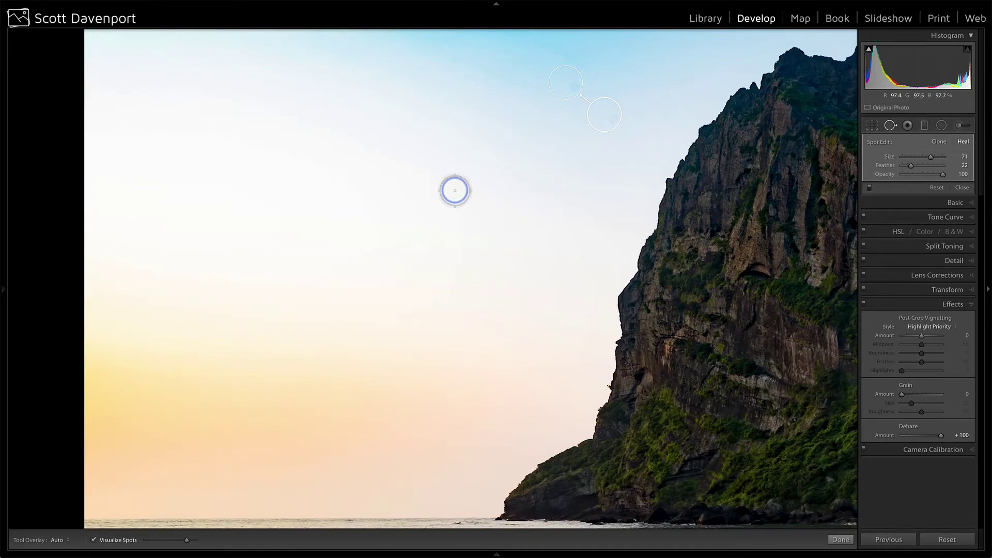
key(a)
click(256, 88)
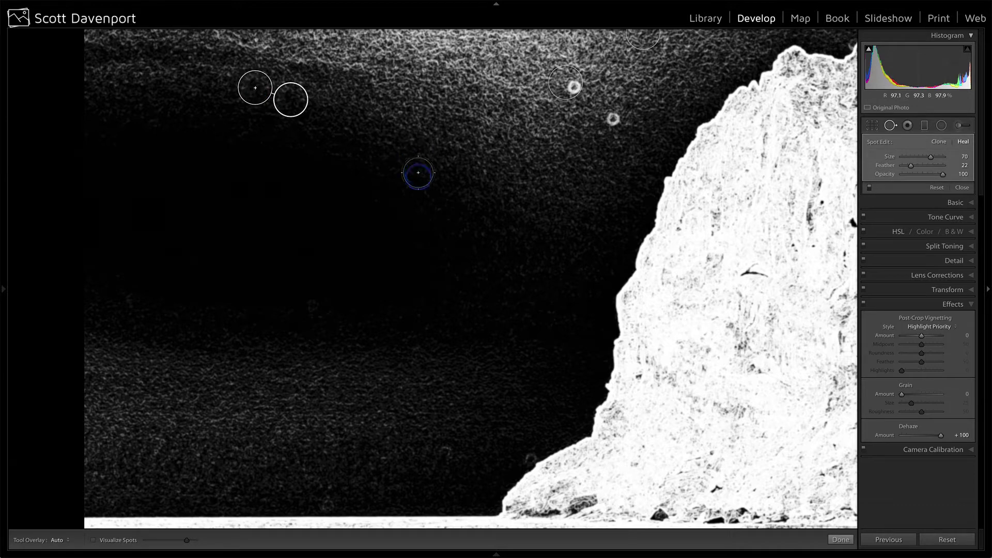
key(a)
Heal the remaining dust specks across the sky, ridge and cliff edge at 1:1.
click(498, 233)
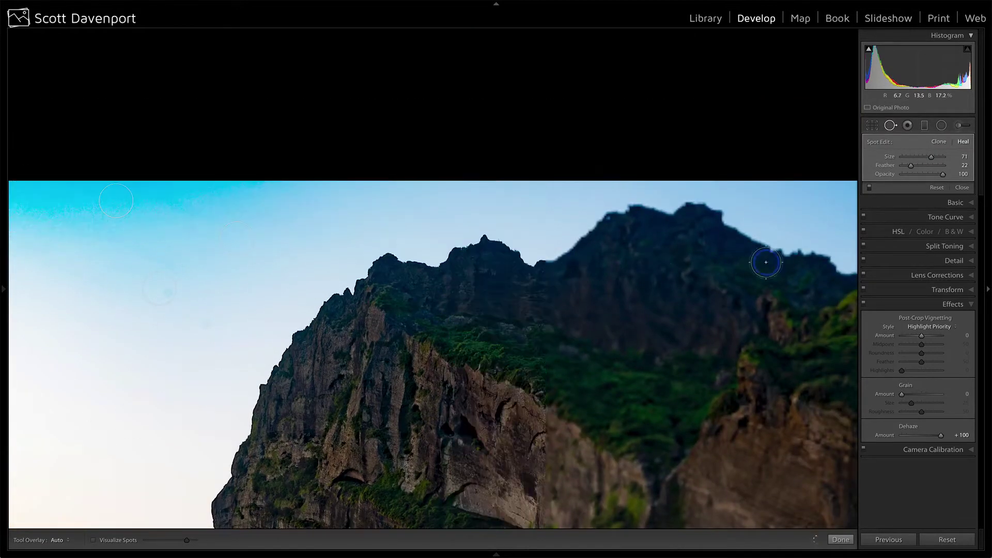
key(a)
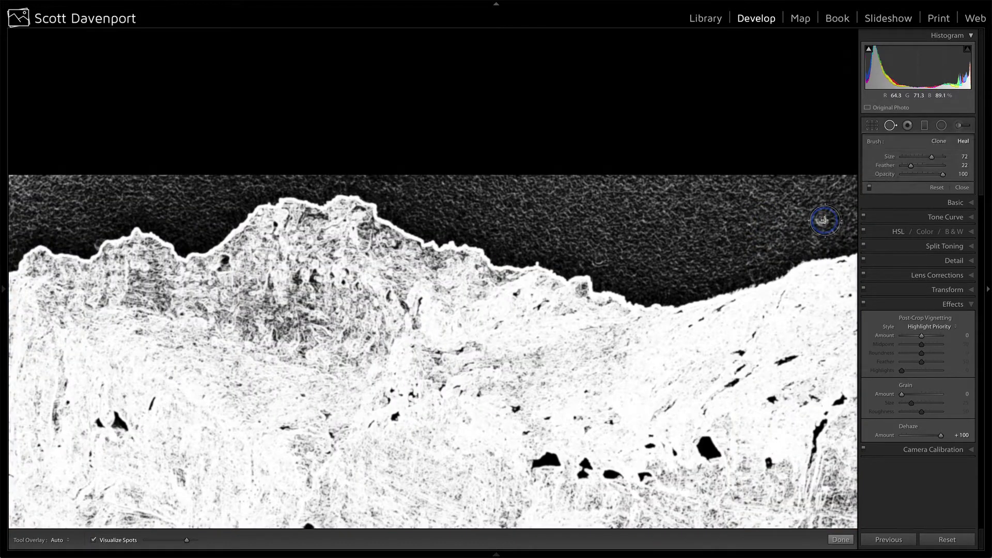
click(825, 220)
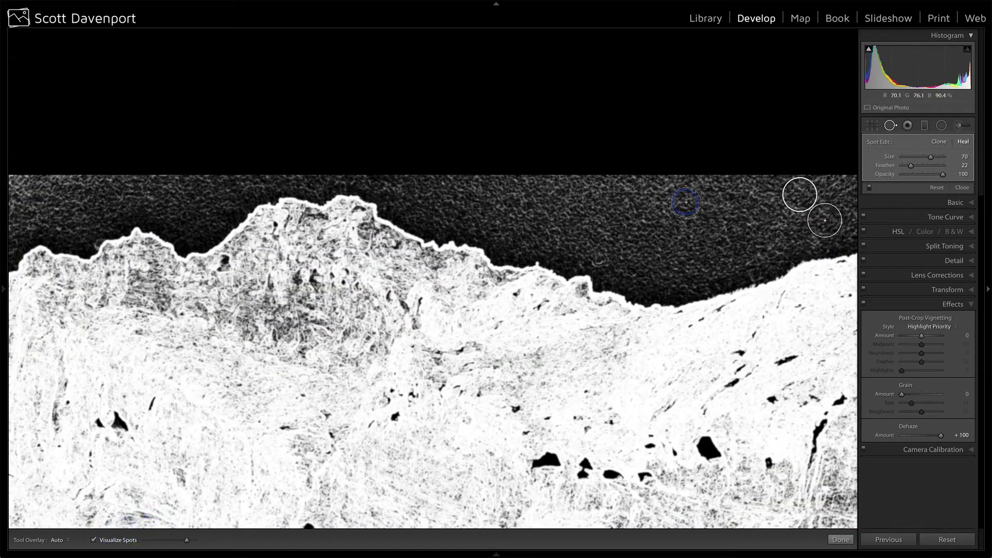
drag(780, 206, 852, 157)
drag(232, 157, 514, 247)
click(425, 256)
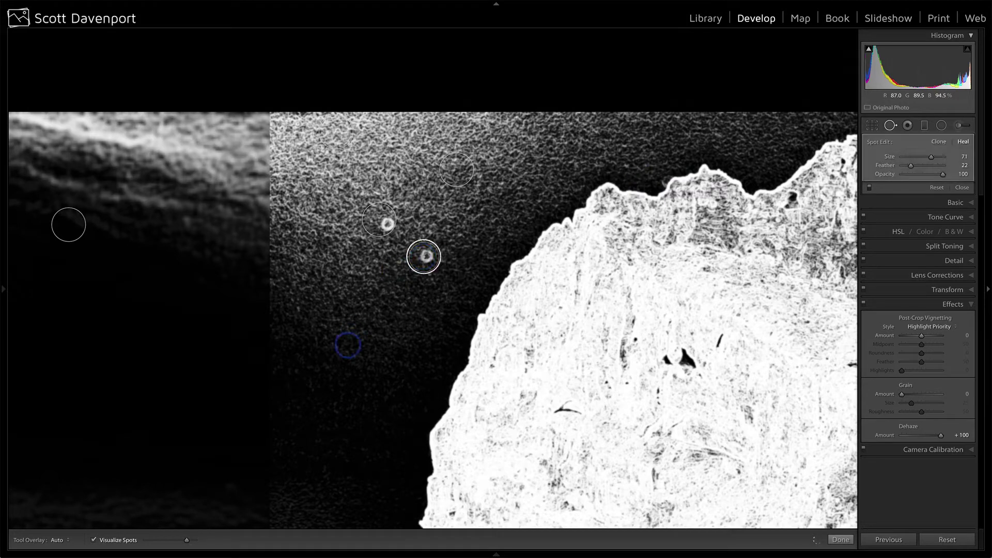
drag(328, 345, 438, 137)
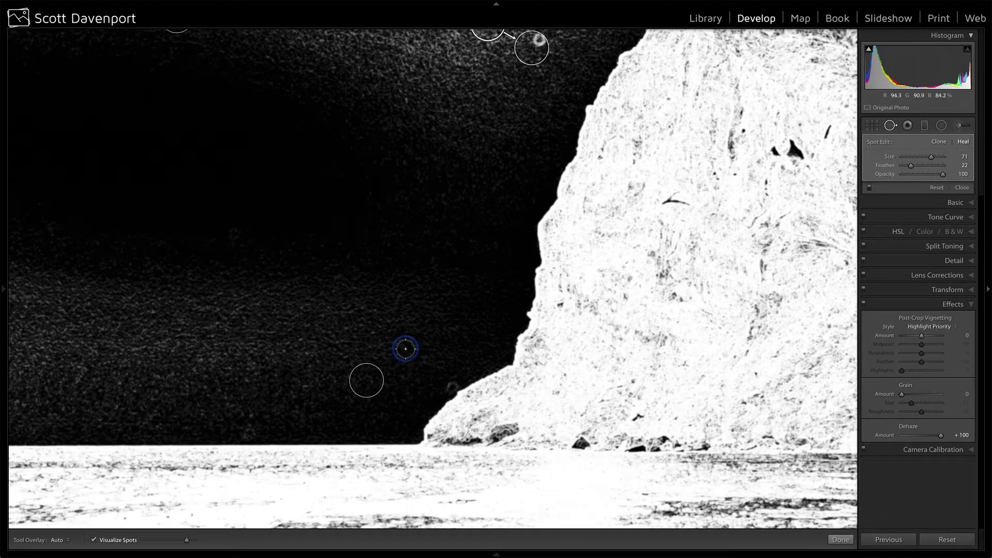
click(447, 388)
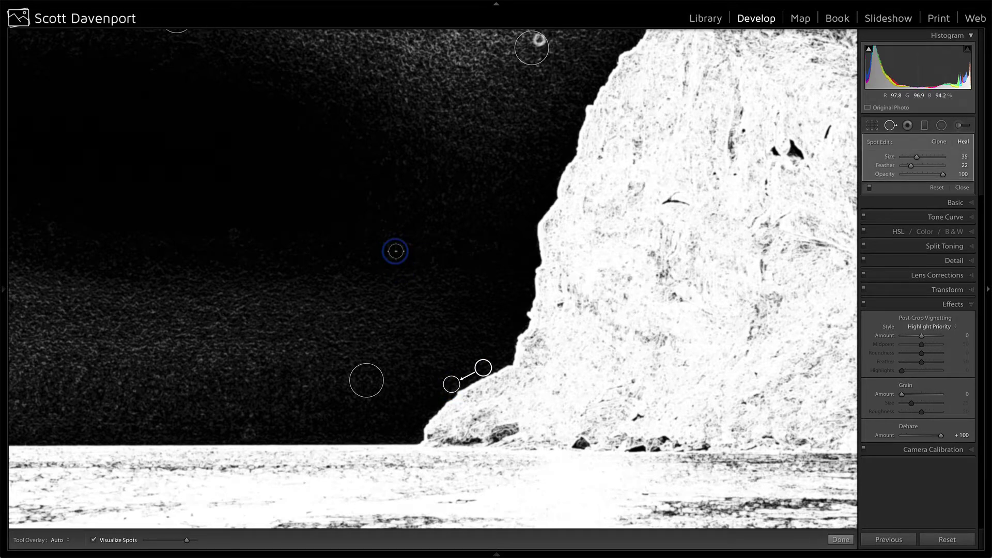
click(48, 231)
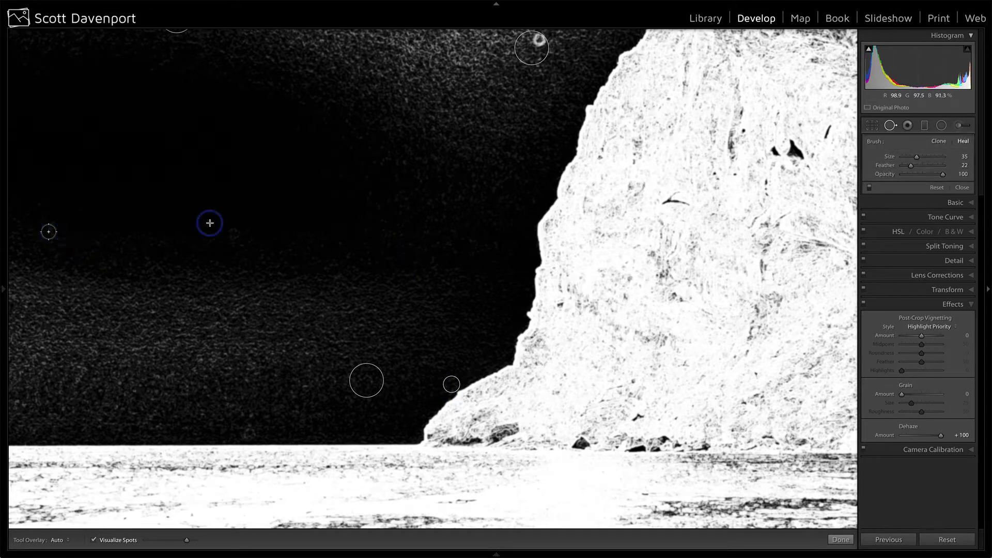
Zoom back out, turn off Visualize Spots and reset Dehaze to 0.
key(z)
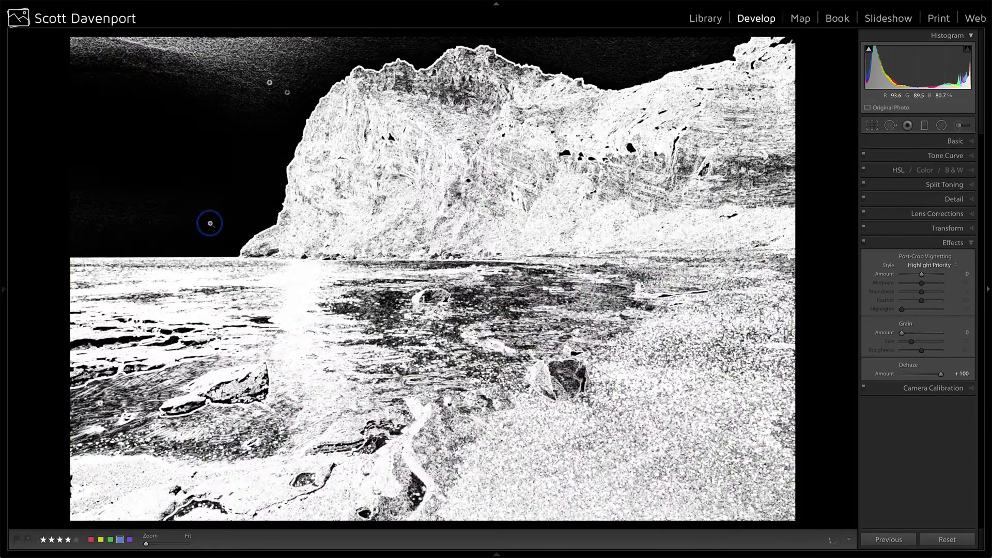
key(a)
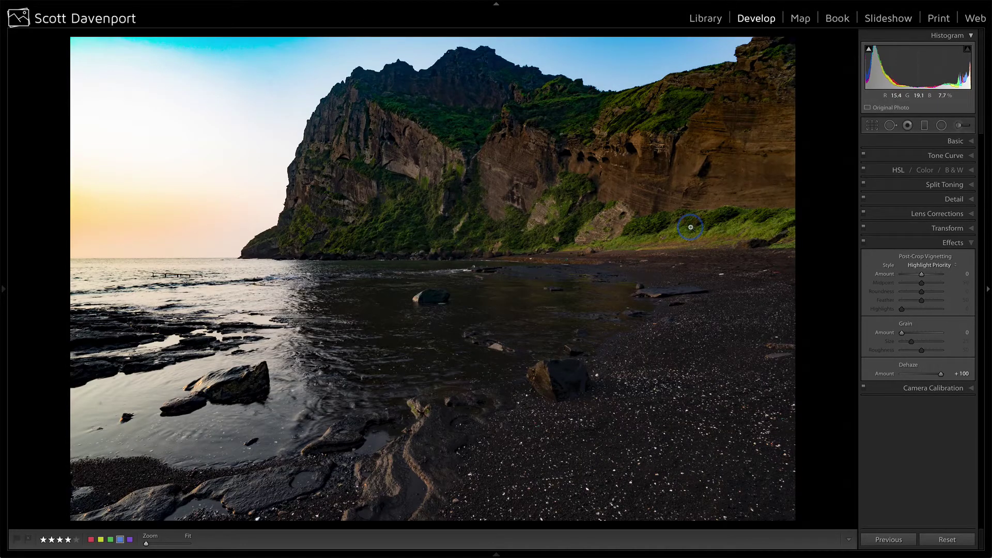
double_click(888, 374)
Set Exposure to −0.20 and check Whites and Blacks clipping, leaving Whites at 0.
click(956, 141)
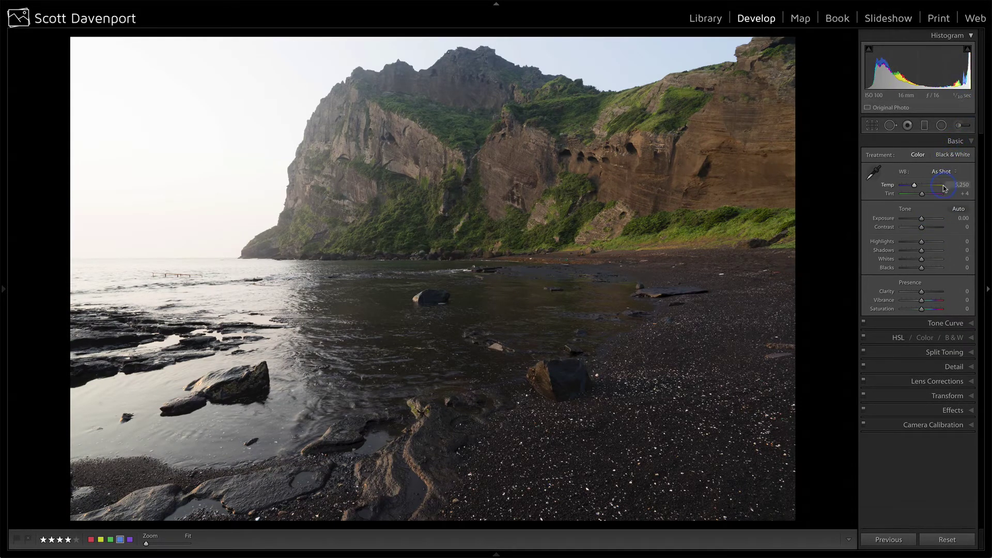
drag(922, 221, 922, 221)
click(922, 259)
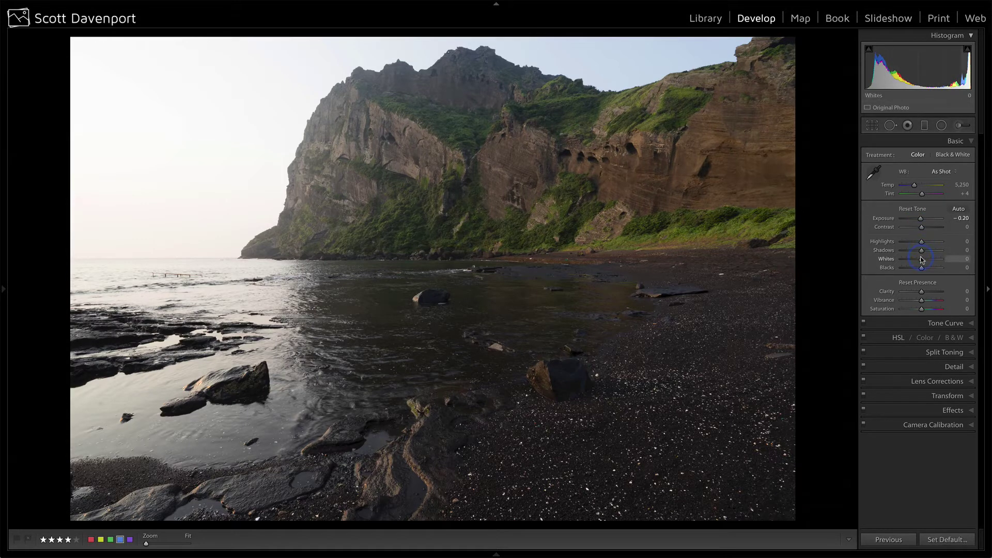
alt+click(922, 260)
drag(922, 260, 924, 259)
double_click(923, 259)
alt+click(917, 268)
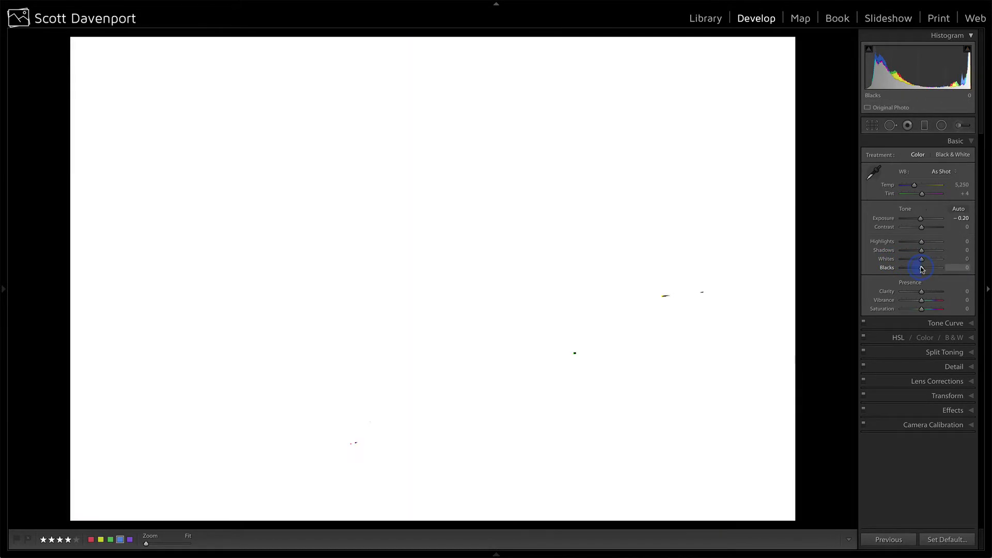
drag(922, 268, 922, 268)
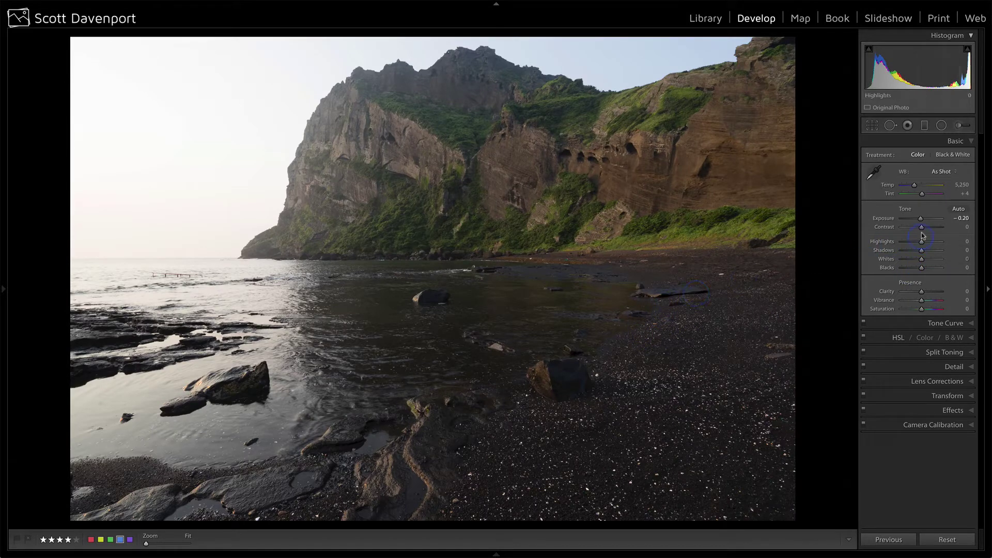
Set Contrast +51, Highlights −100 and Shadows +32.
drag(920, 227, 901, 242)
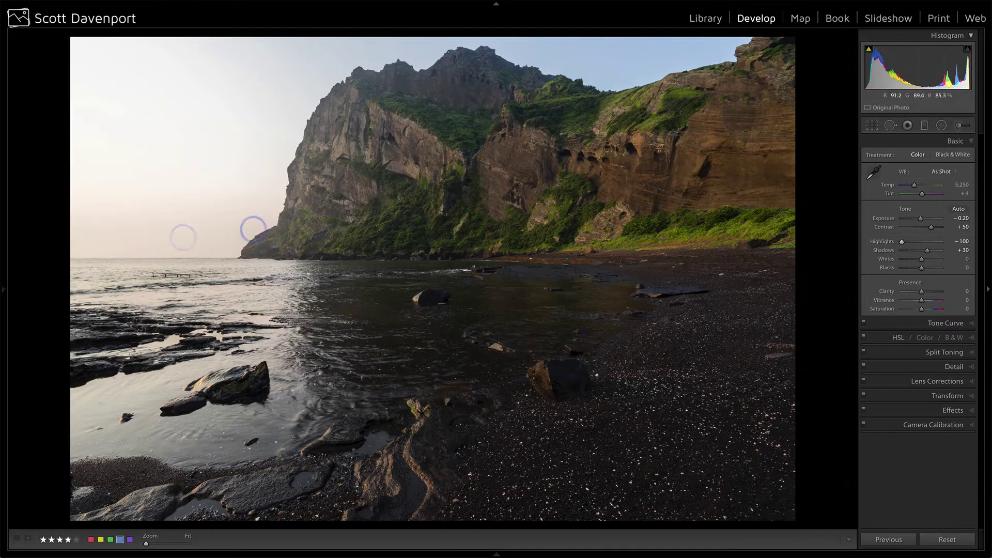
click(902, 243)
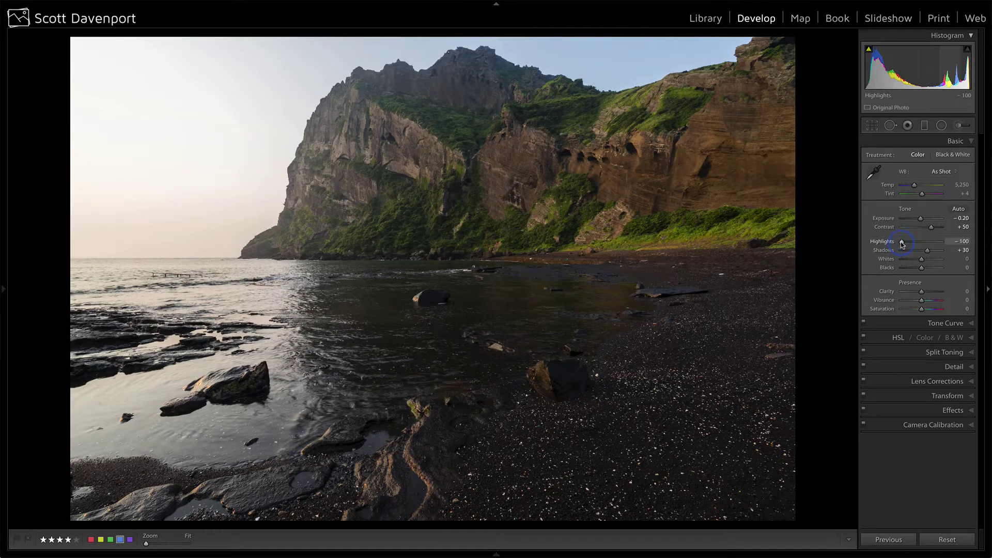
click(931, 228)
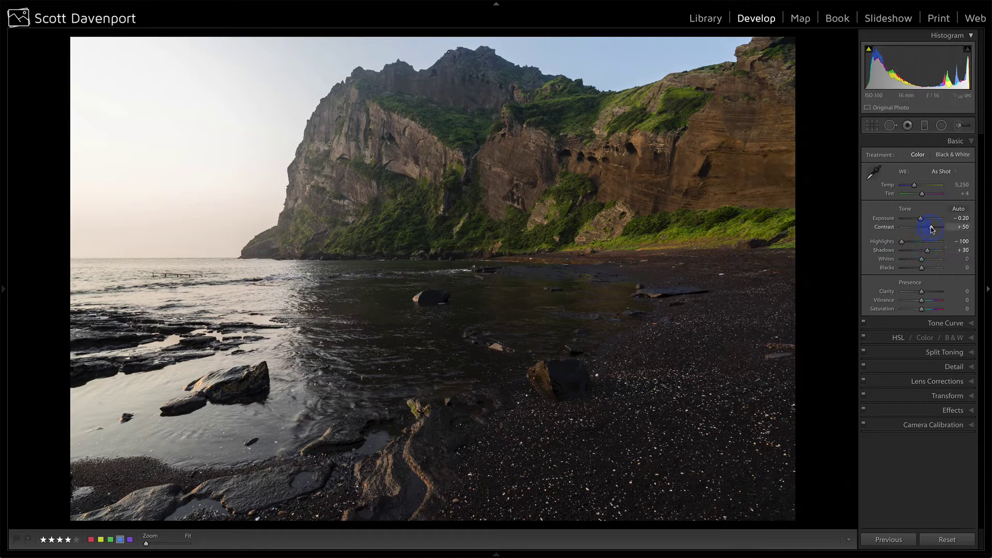
drag(931, 228, 930, 228)
click(928, 250)
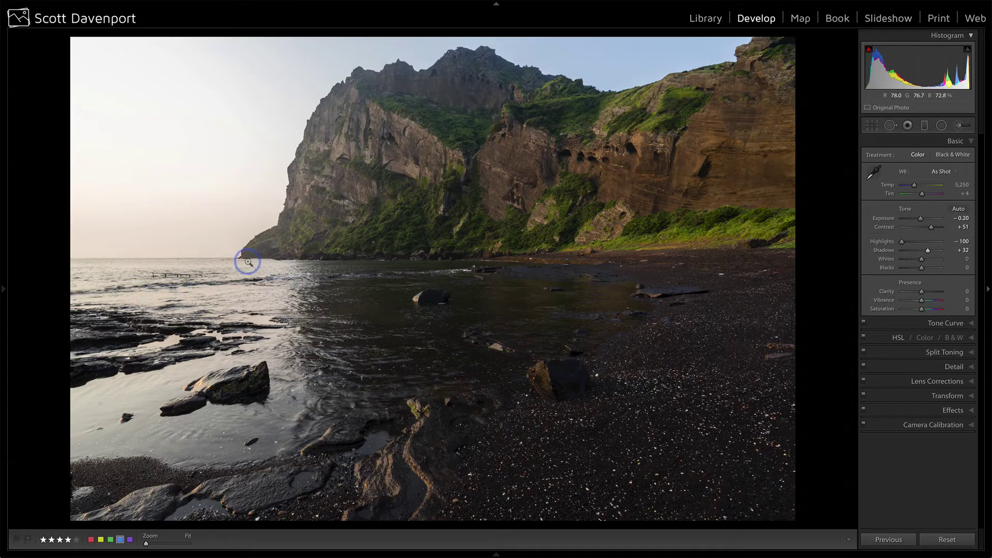
Straighten the horizon by 0.25° with the Angle tool and Auto.
key(r)
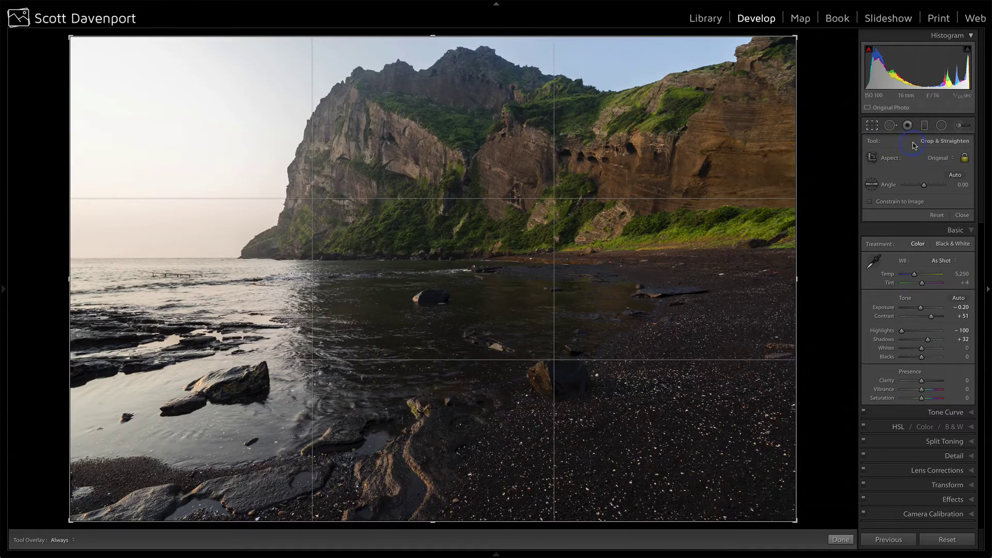
click(873, 185)
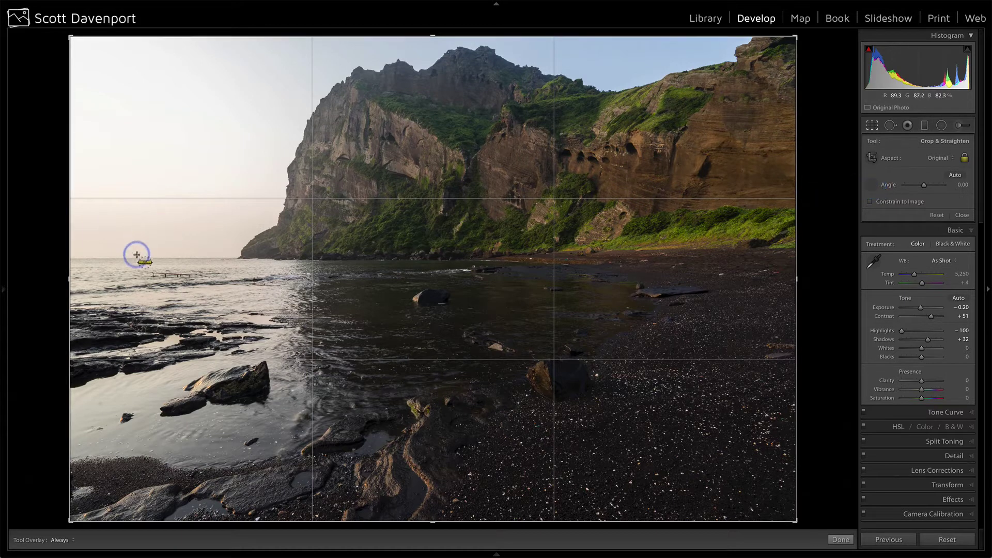
drag(137, 258, 213, 257)
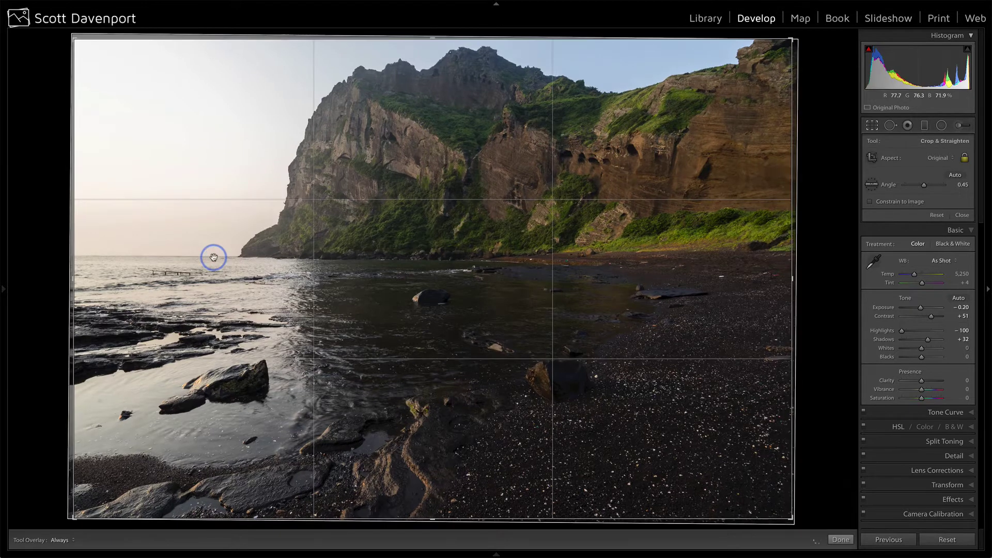
click(956, 176)
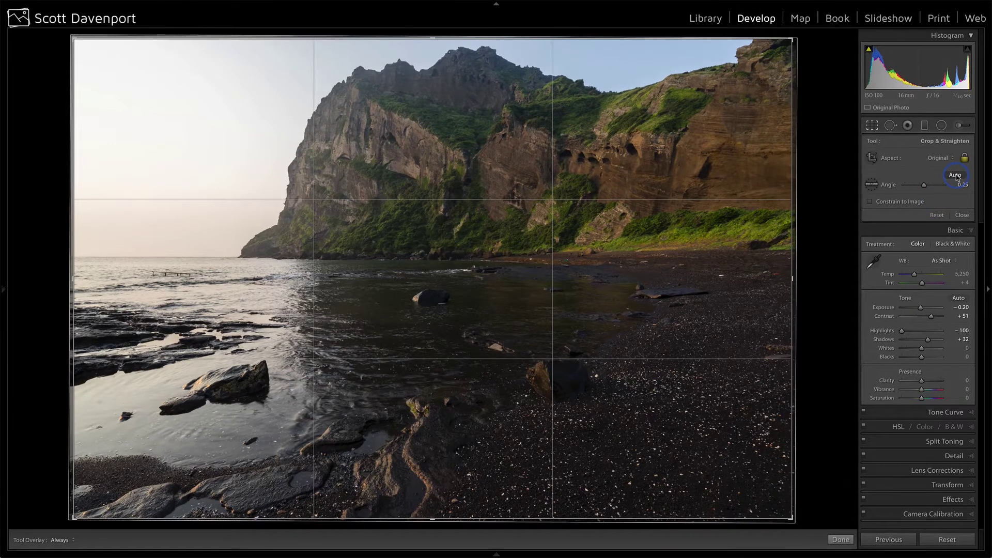
Drag the bottom-left crop corner inward to tighten the crop and apply it.
click(73, 519)
drag(73, 519, 98, 502)
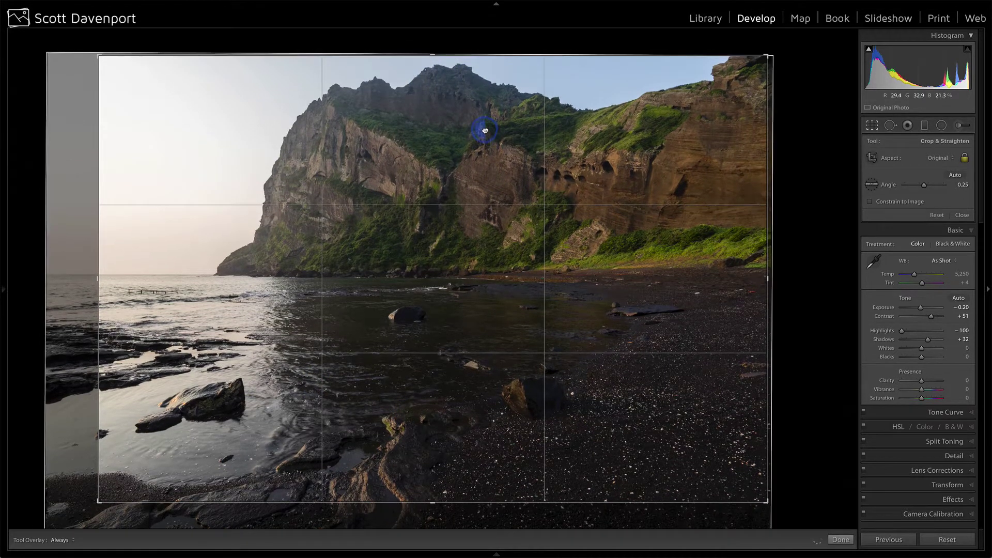
drag(98, 502, 89, 510)
key(Return)
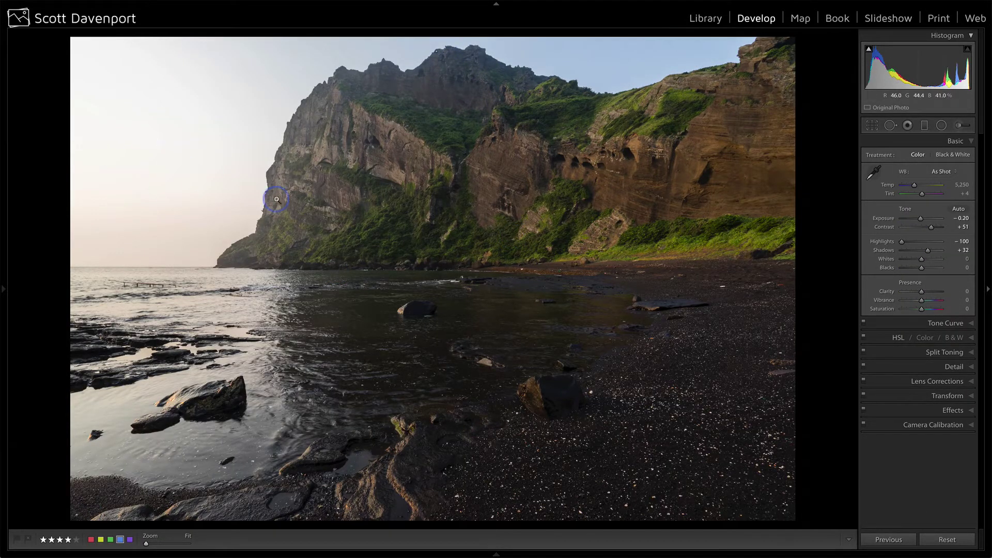
Trim a strip off the left edge with the aspect unlocked, giving a 5 x 7 crop.
key(r)
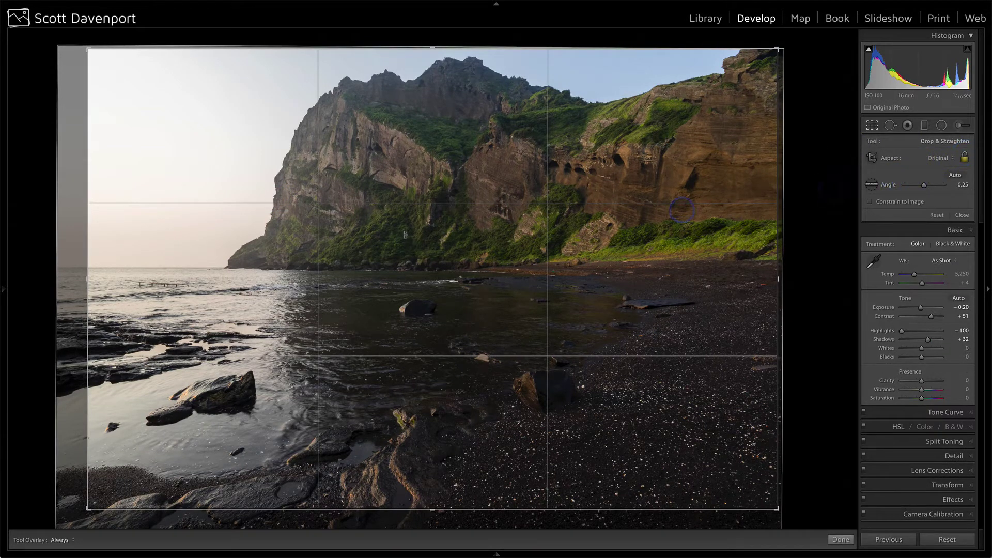
drag(89, 279, 110, 279)
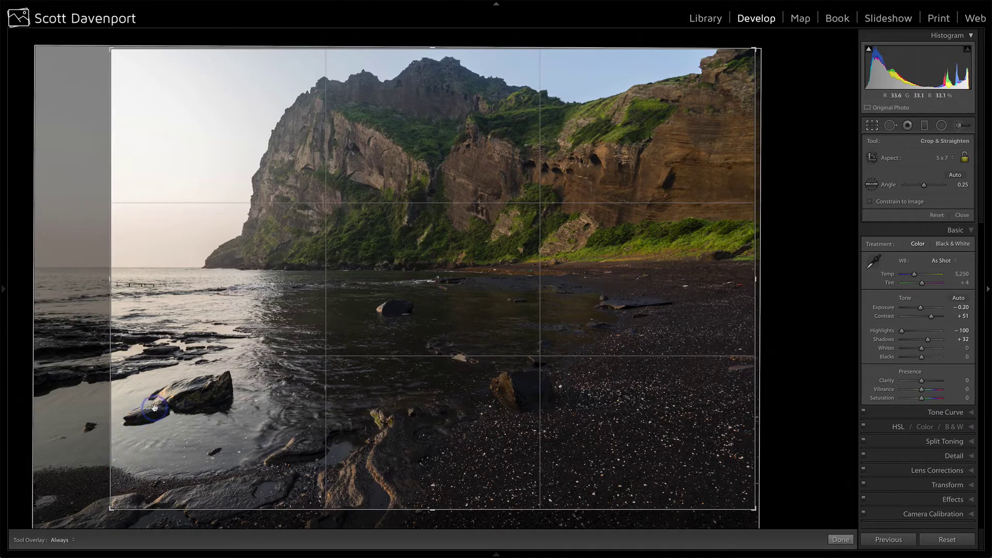
double_click(291, 363)
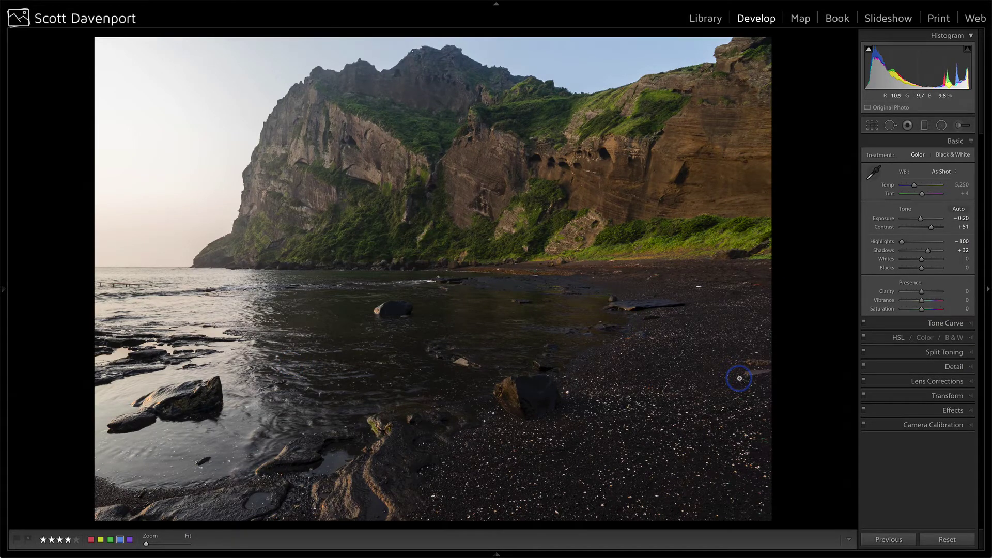
Heal two bright specks on the pebble beach at 1:1, then zoom back to Fit.
click(739, 379)
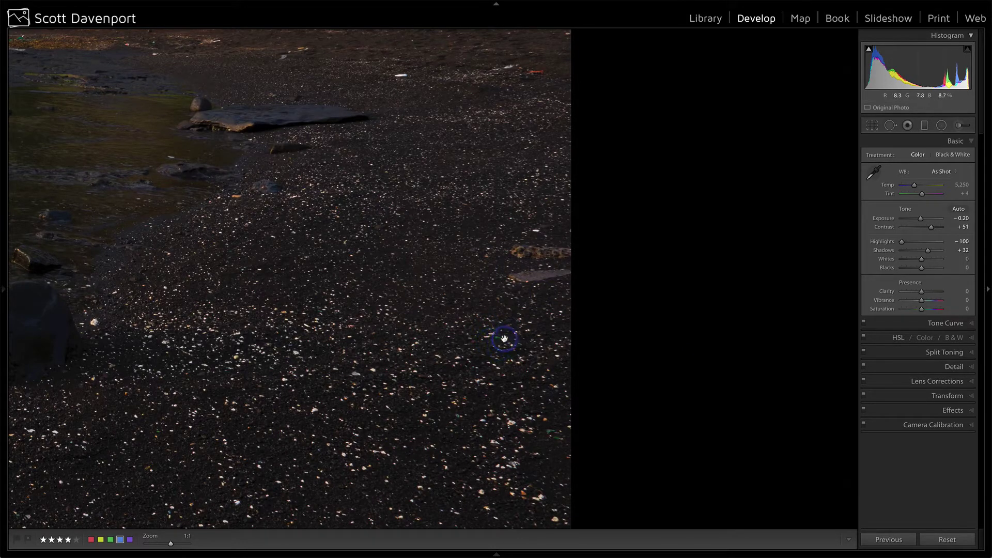
key(q)
click(500, 338)
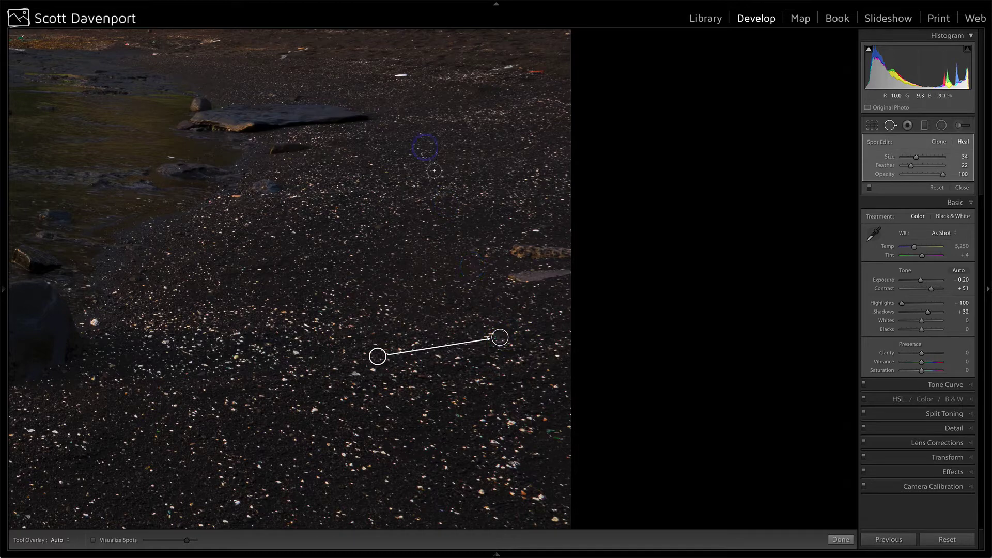
key(Return)
click(401, 75)
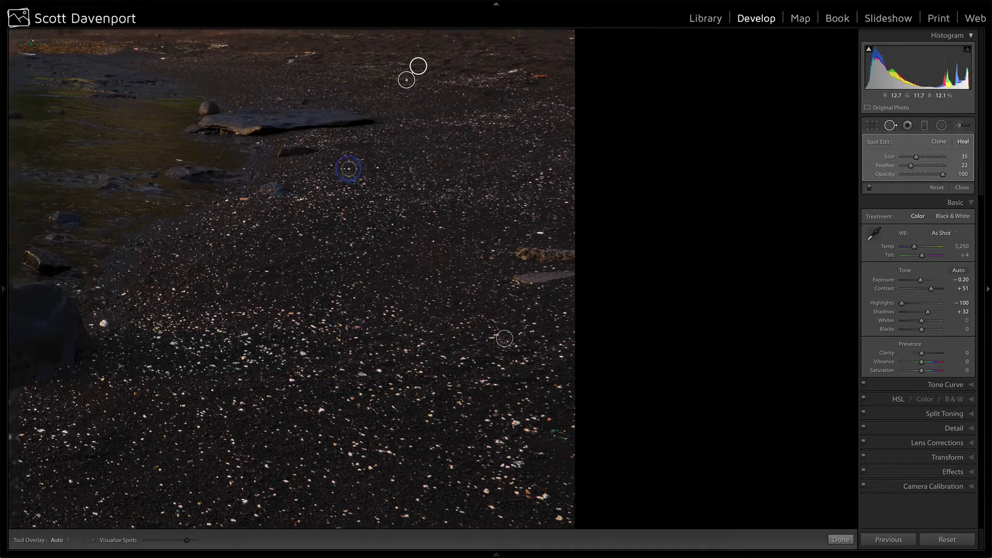
key(z)
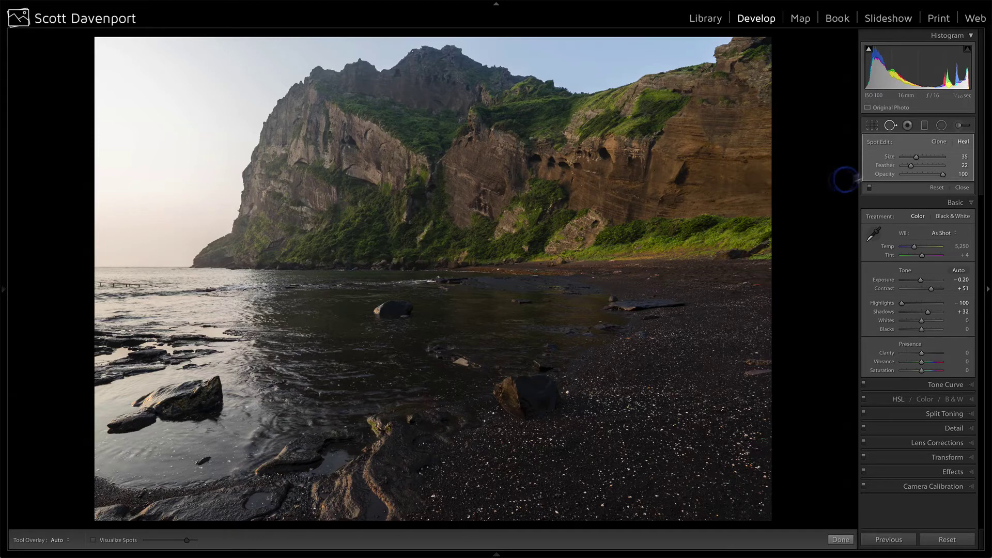
Add a horizon graduated filter (Exposure −0.14, Contrast 24, Clarity 25, Temp 7), then global Clarity +15.
click(925, 127)
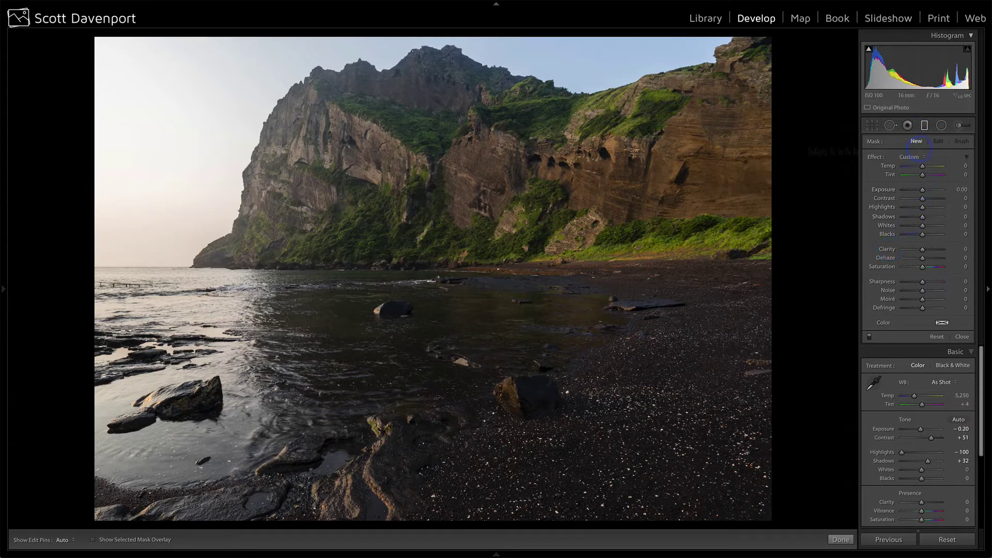
drag(429, 242, 433, 284)
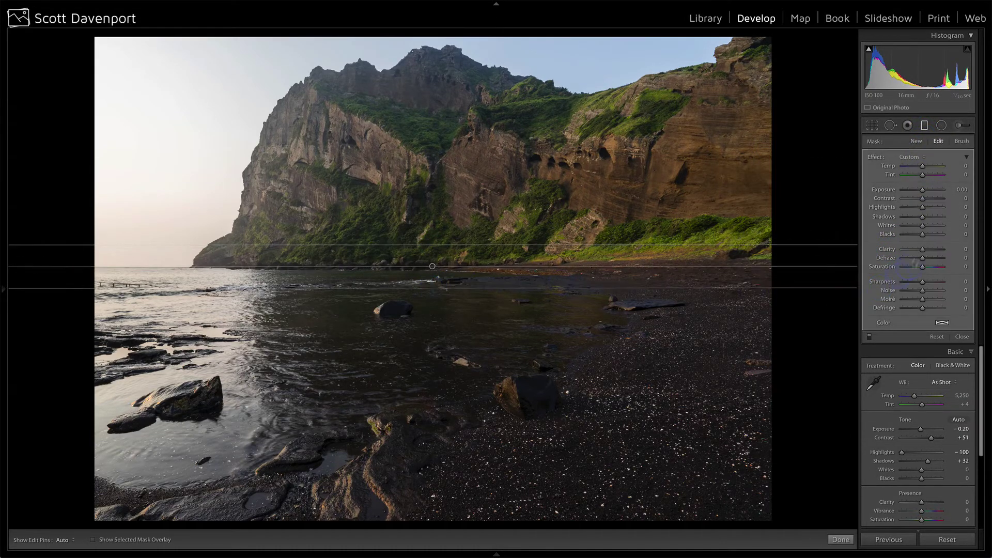
drag(923, 190, 923, 195)
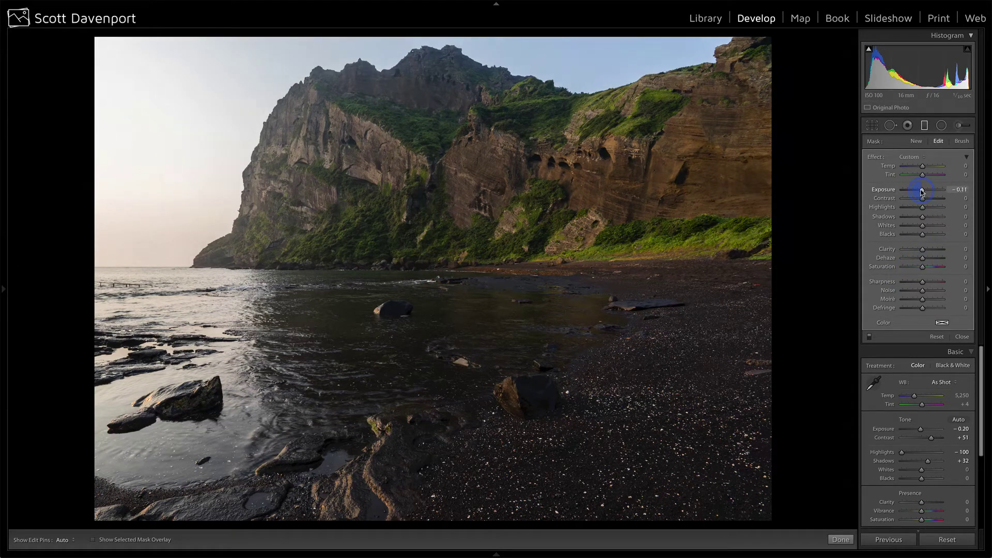
click(924, 200)
drag(923, 249, 925, 251)
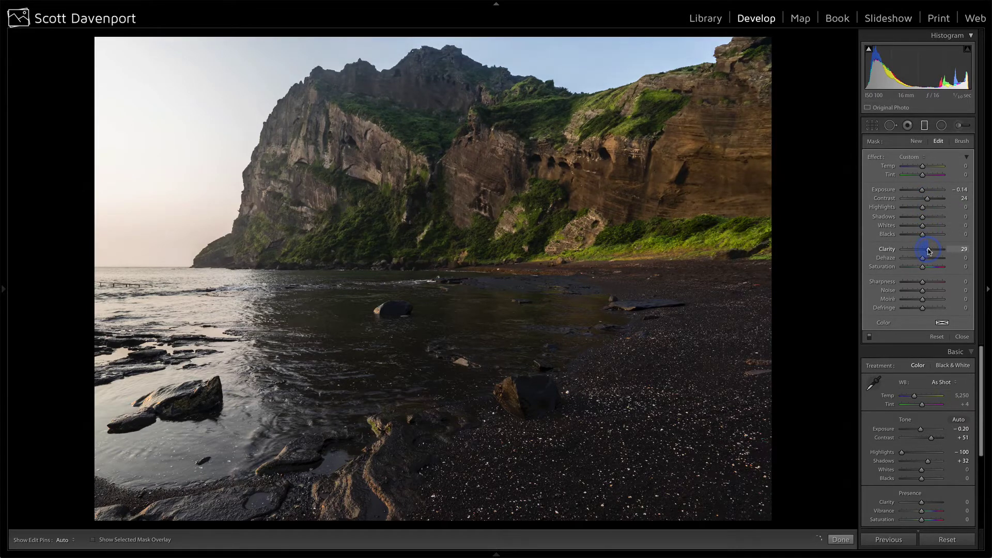
drag(928, 252, 927, 251)
click(925, 173)
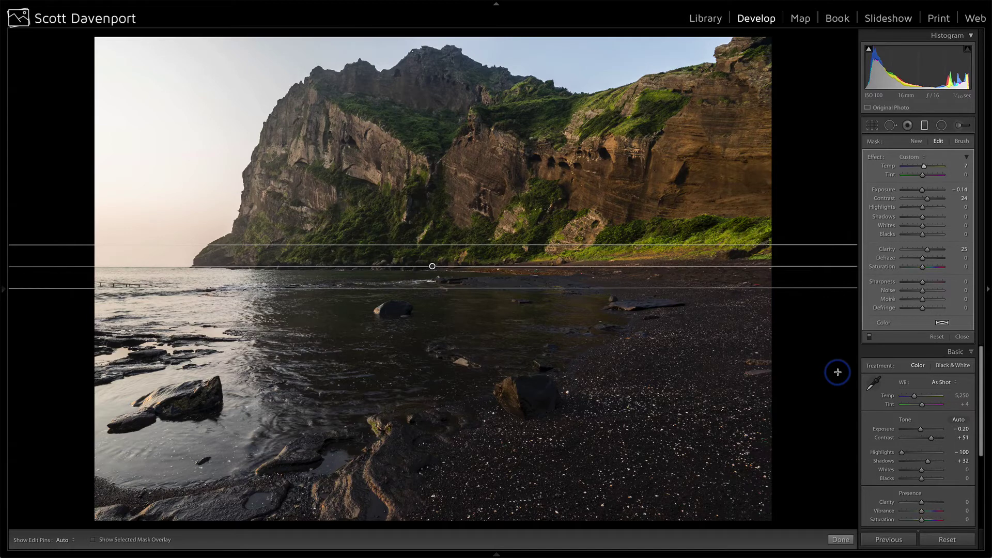
scroll(925, 393, down, 4)
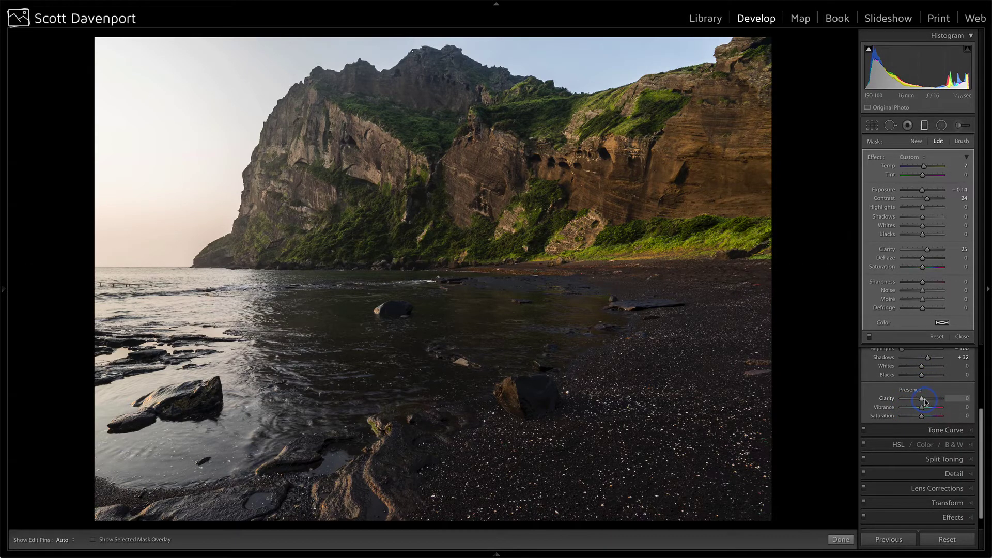
drag(924, 401, 926, 401)
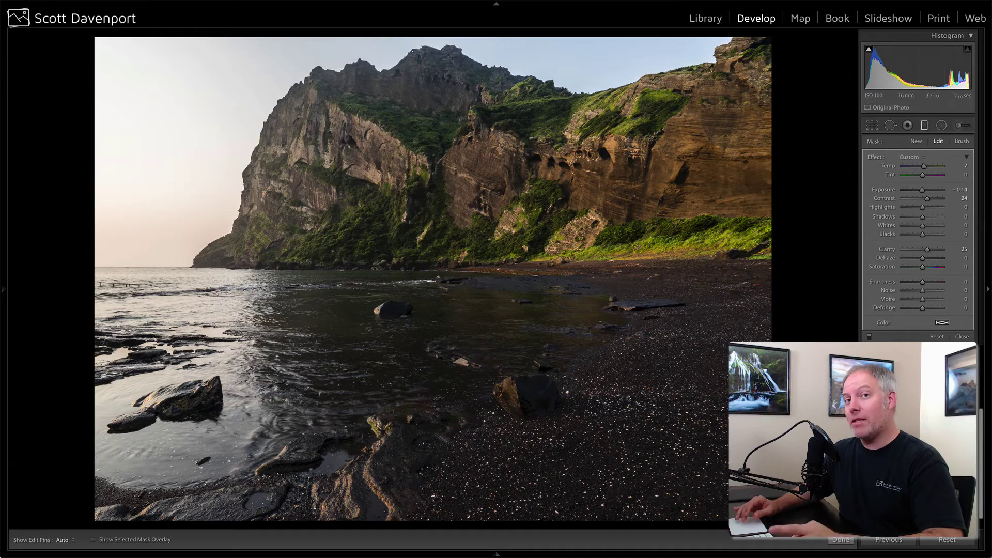
Close the filter, preview black and white with its colour mix, then toggle back to colour with V.
click(962, 337)
click(959, 338)
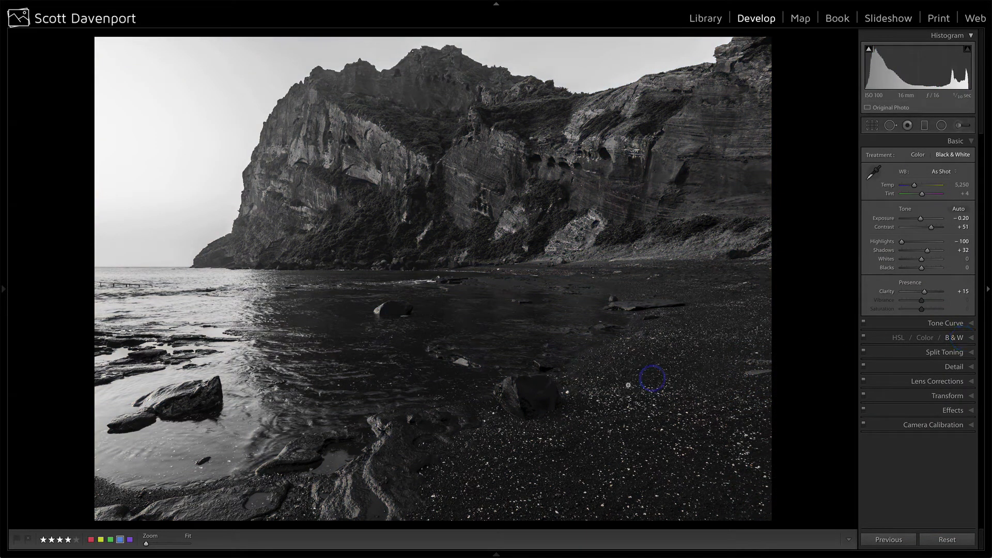
click(972, 338)
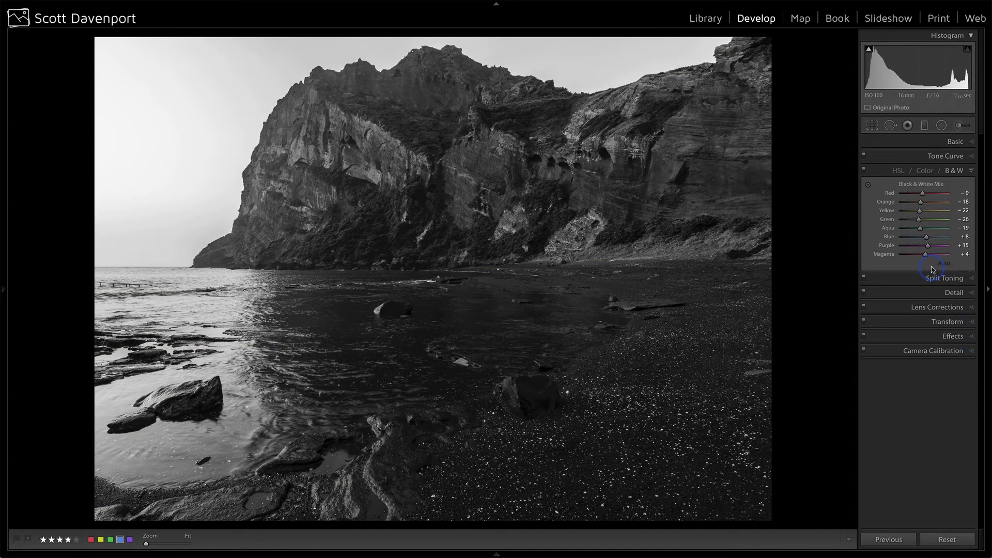
key(v)
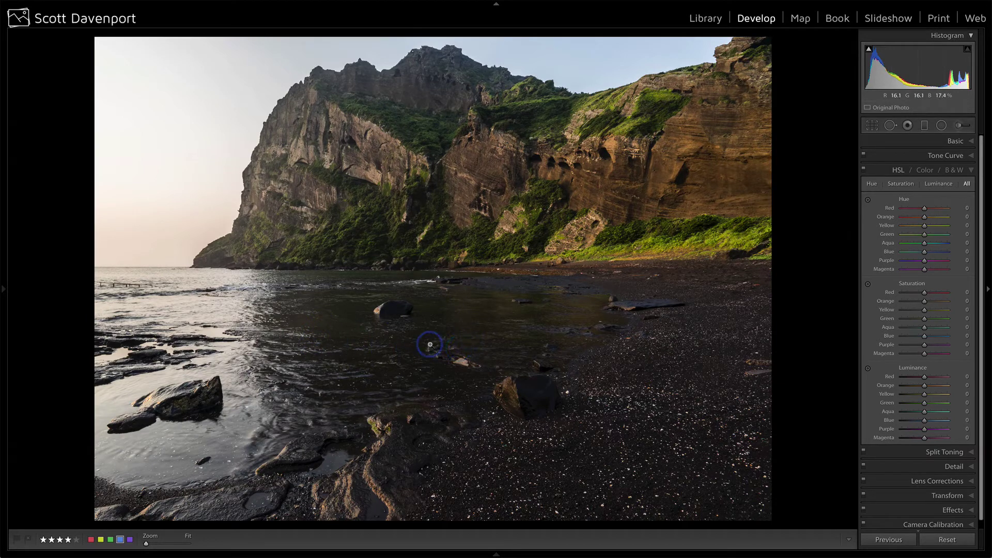
key(v)
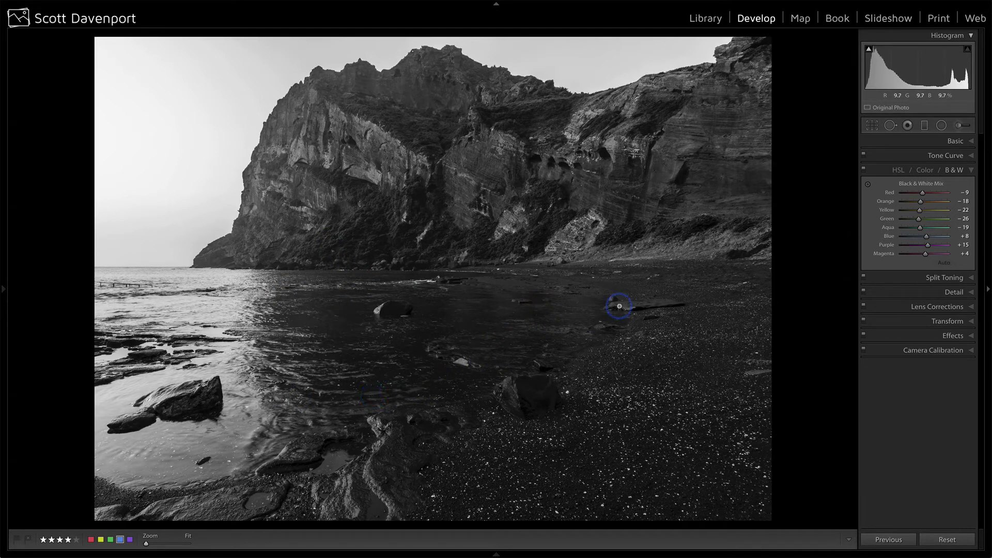
key(v)
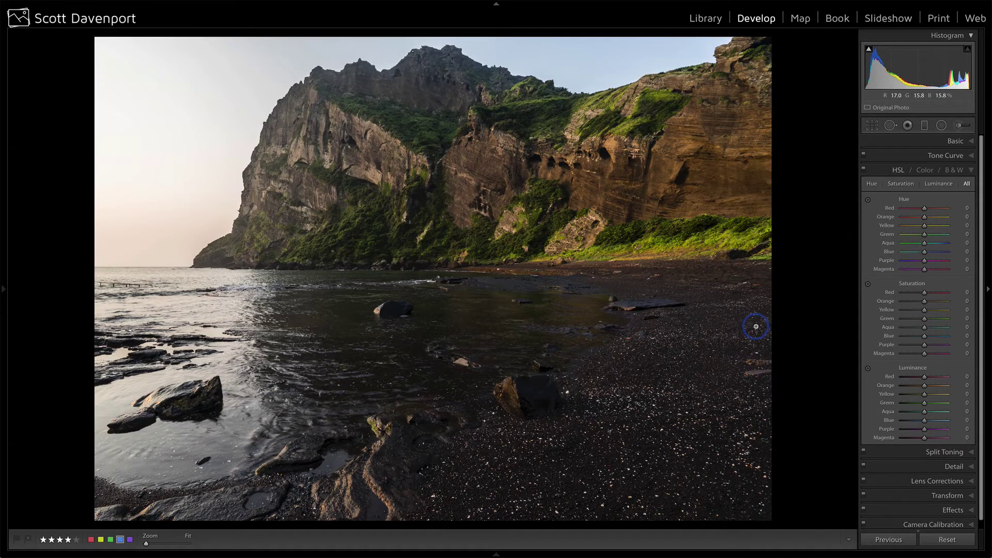
Paint a Clarity 26 adjustment brush over the grassy slope and cliff face.
click(960, 125)
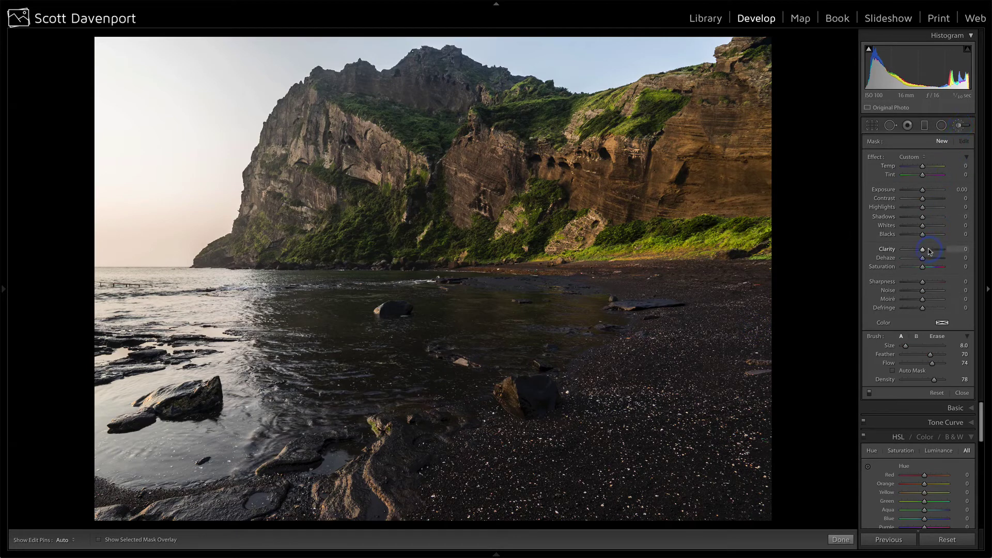
key(h)
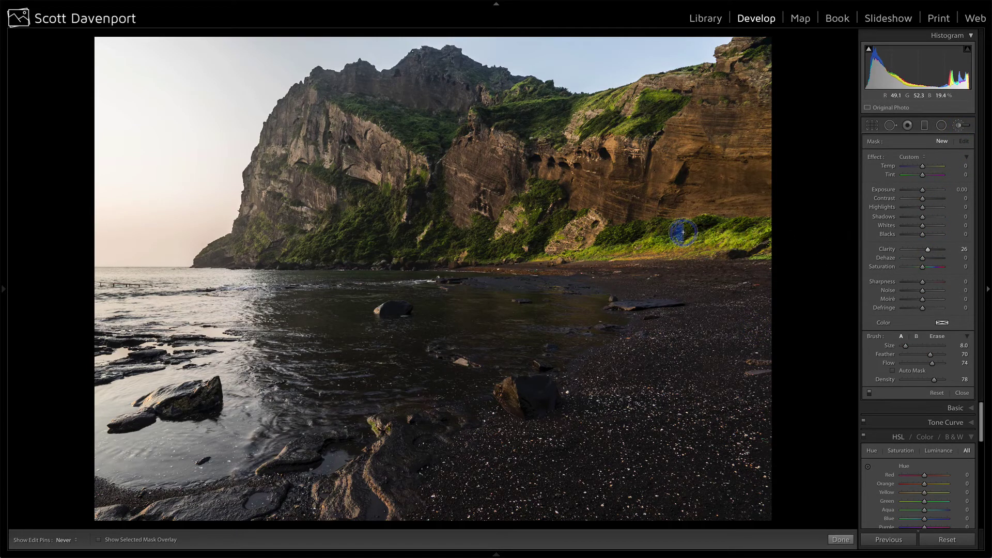
mouse_move(605, 241)
mouse_down()
mouse_move(549, 213)
mouse_move(539, 194)
mouse_move(529, 235)
mouse_move(445, 238)
mouse_move(417, 200)
mouse_move(406, 221)
mouse_move(370, 211)
mouse_move(321, 248)
mouse_up()
mouse_move(292, 113)
mouse_down()
mouse_move(273, 195)
mouse_move(311, 144)
mouse_move(350, 143)
mouse_move(334, 129)
mouse_move(293, 136)
mouse_move(271, 200)
mouse_up()
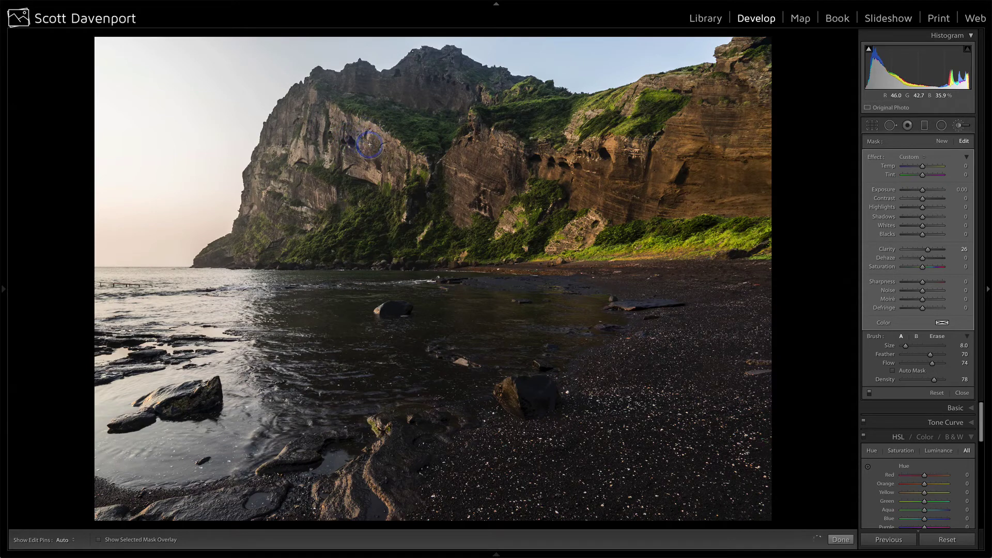
Close the brush and set the post-crop vignette Amount to −13.
scroll(955, 411, down, 5)
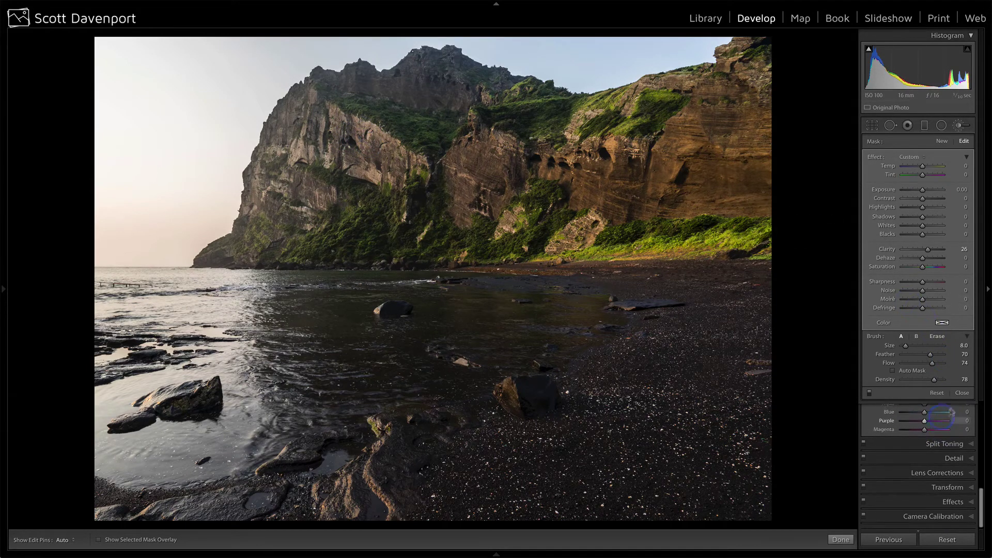
click(961, 392)
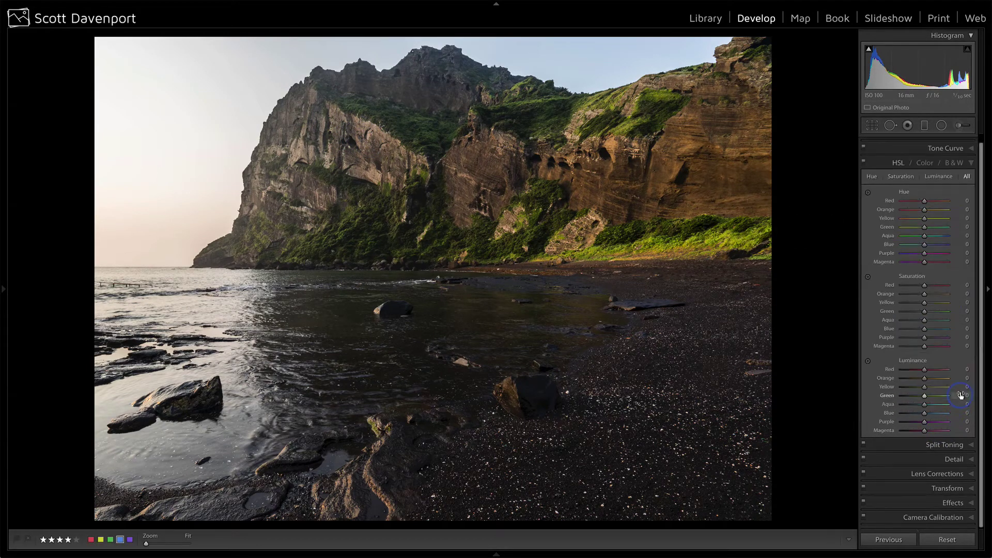
click(957, 500)
drag(922, 274, 919, 275)
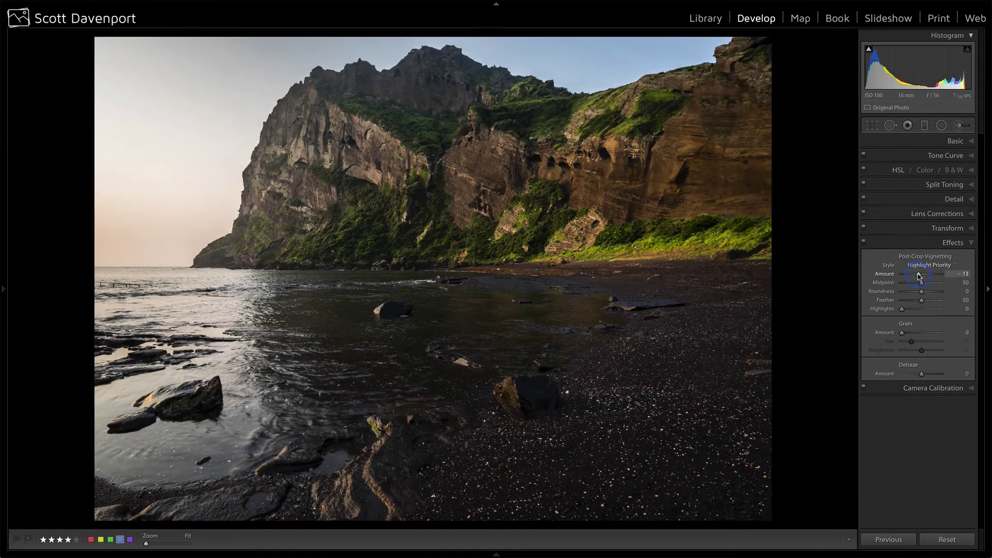